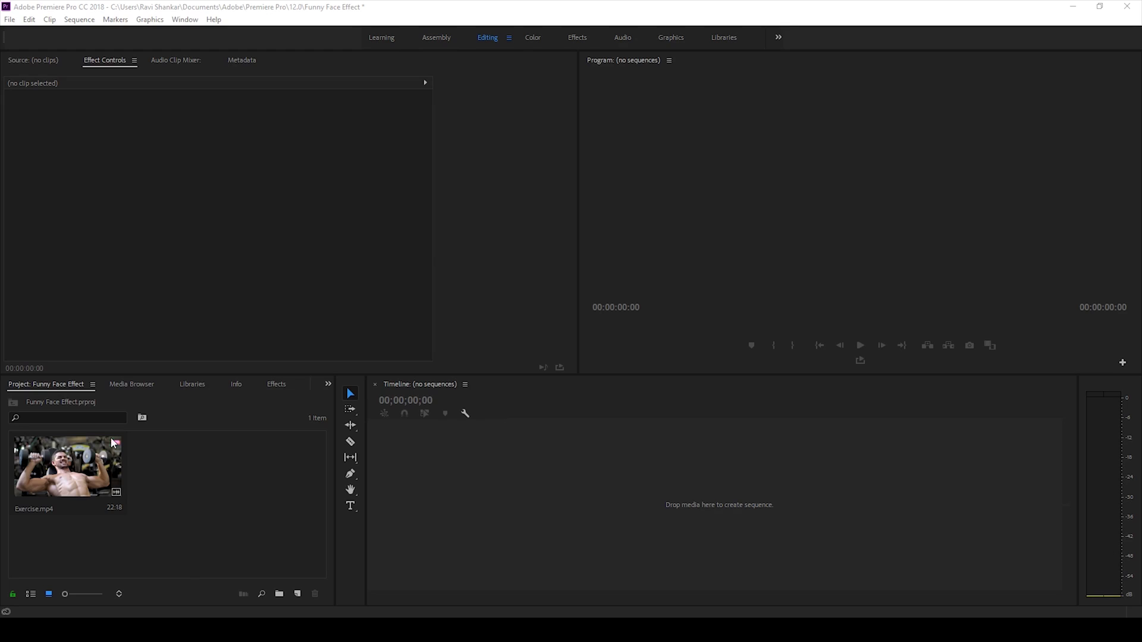
Select the Exercise.mp4 clip in the project bin
left_click(71, 474)
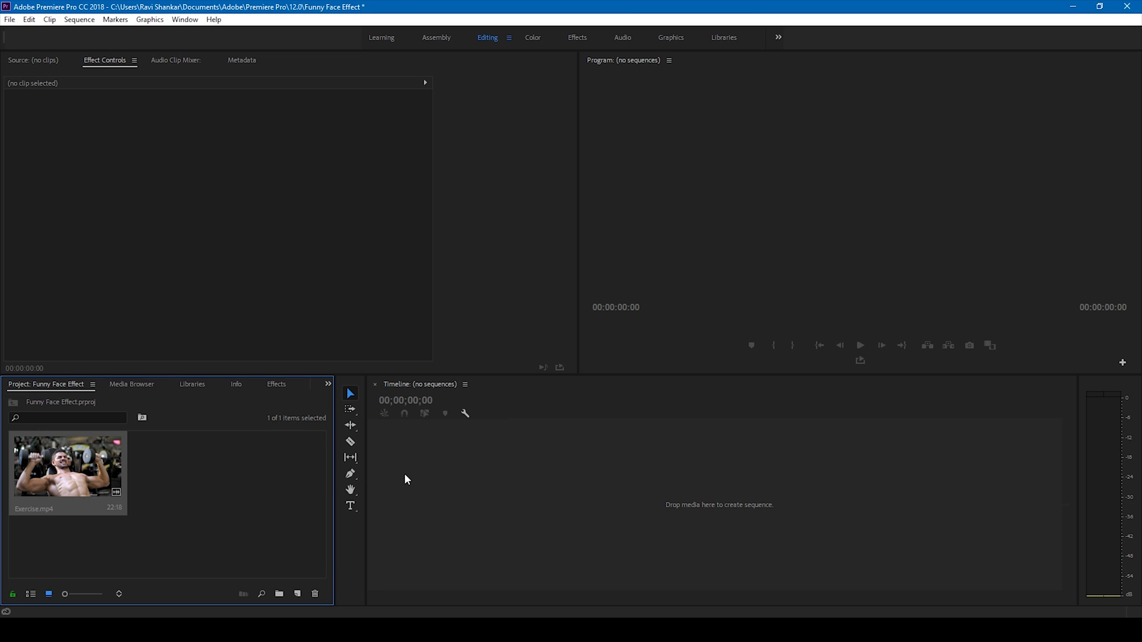
Build the Exercise sequence from the clip, trim it to about 3:29, and widen the Program monitor
left_click_drag(407, 479, 405, 474)
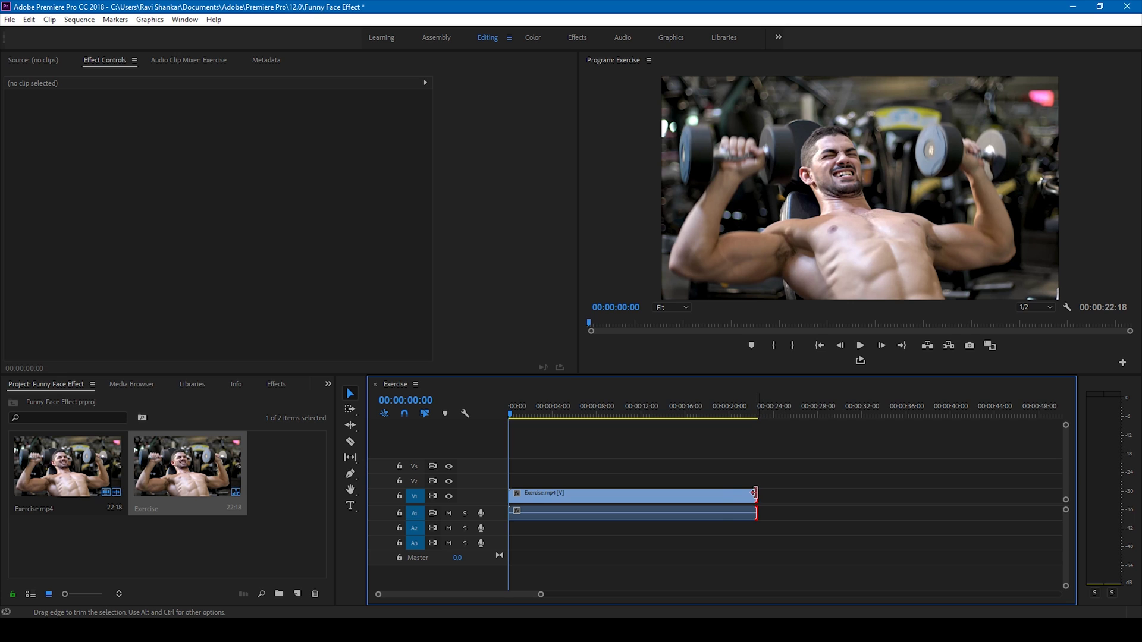
left_click_drag(758, 496, 555, 502)
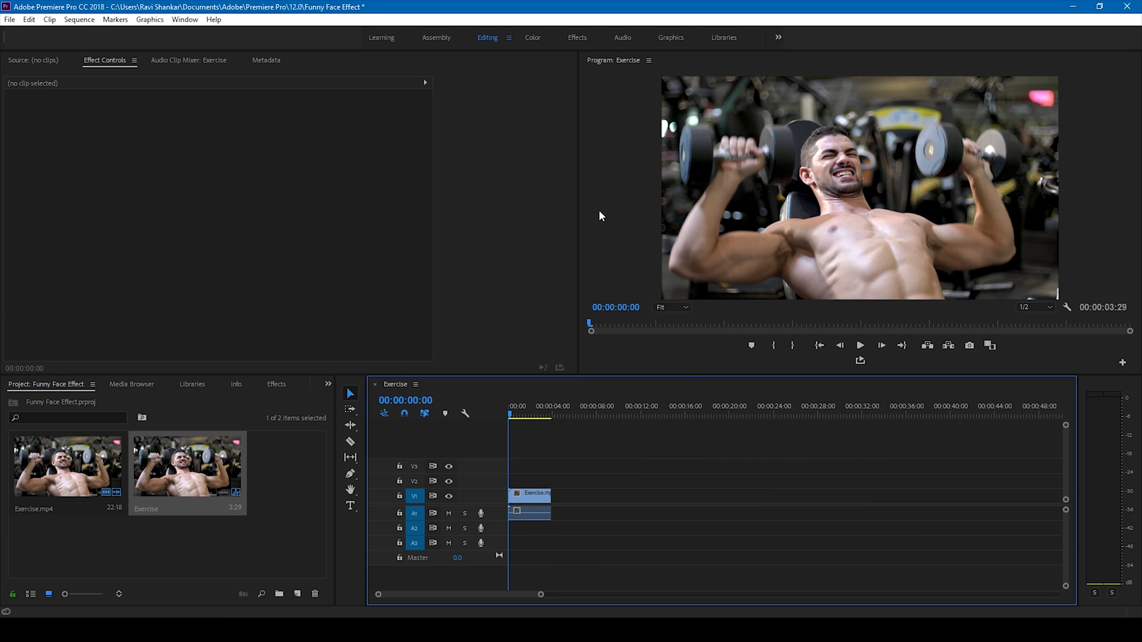
left_click_drag(580, 216, 487, 224)
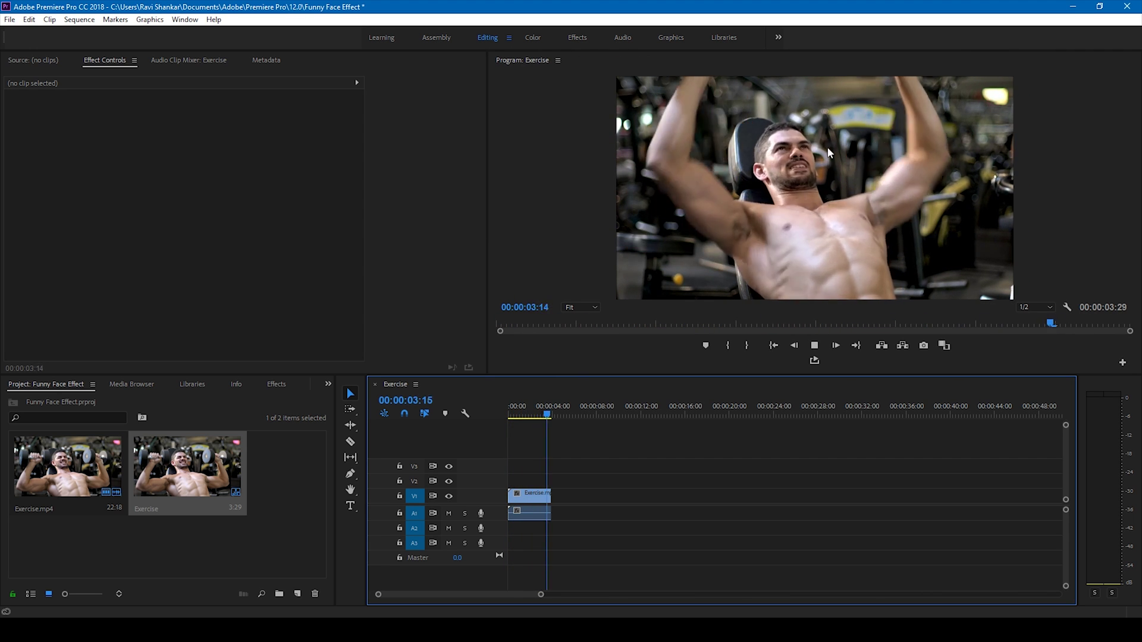
Preview the trimmed sequence, park the playhead at 00:00:00:05 and select the clip
key("space")
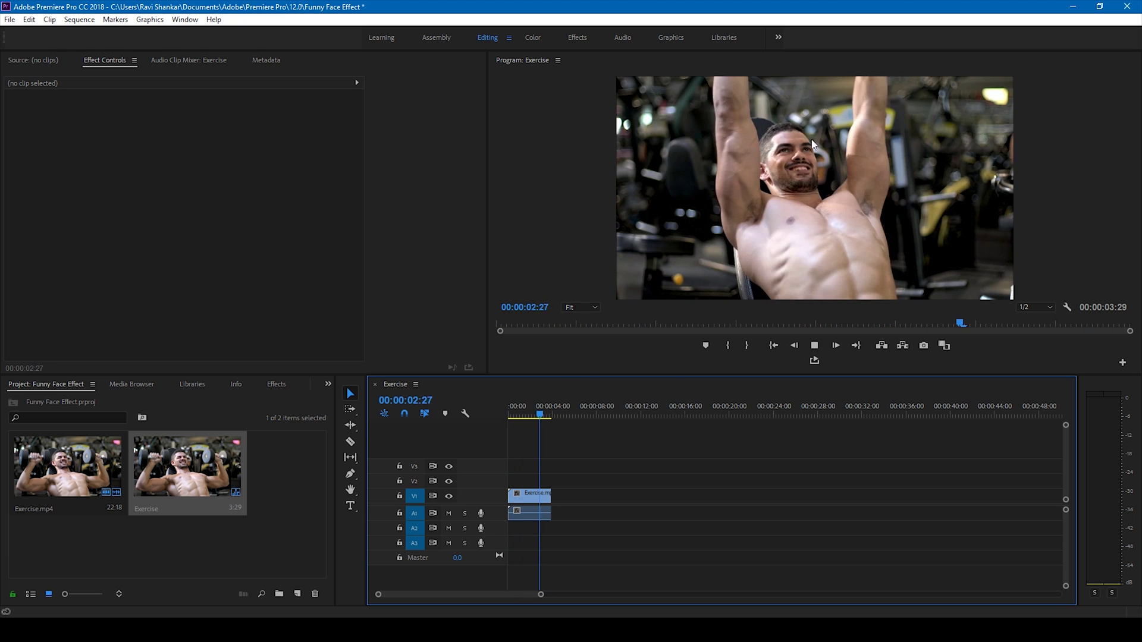
left_click(522, 412)
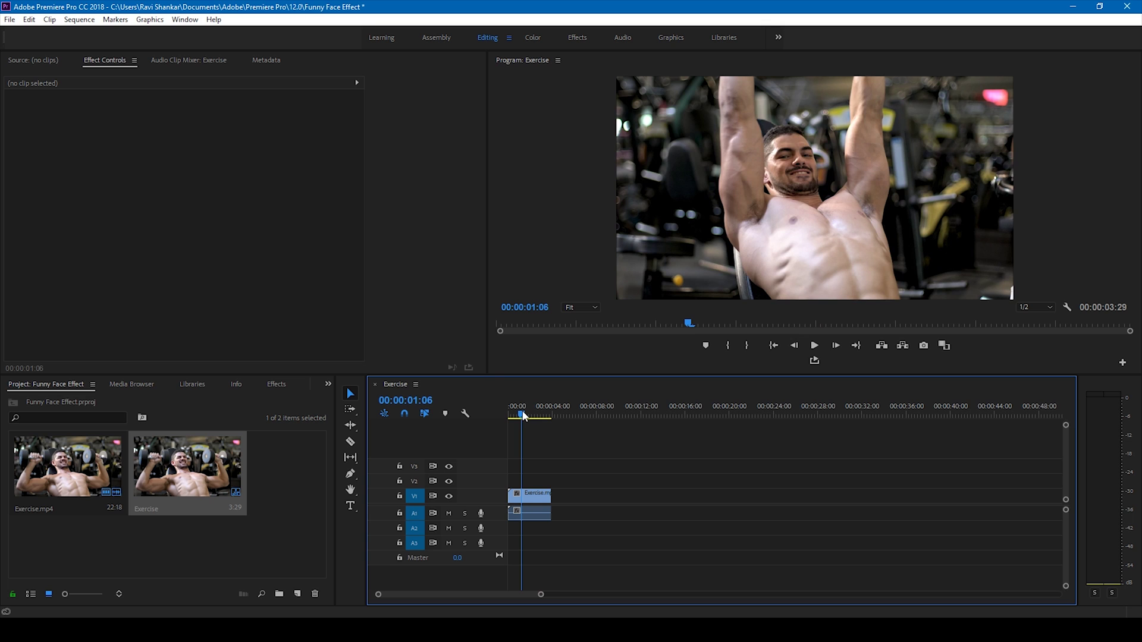
left_click_drag(523, 417, 511, 417)
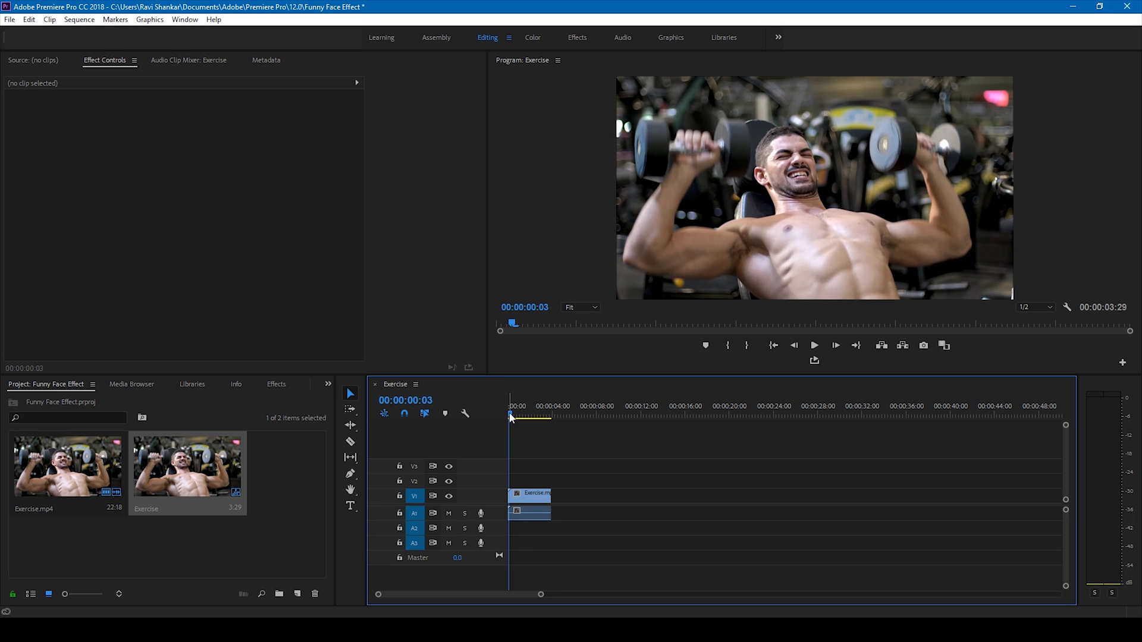
left_click_drag(510, 417, 514, 418)
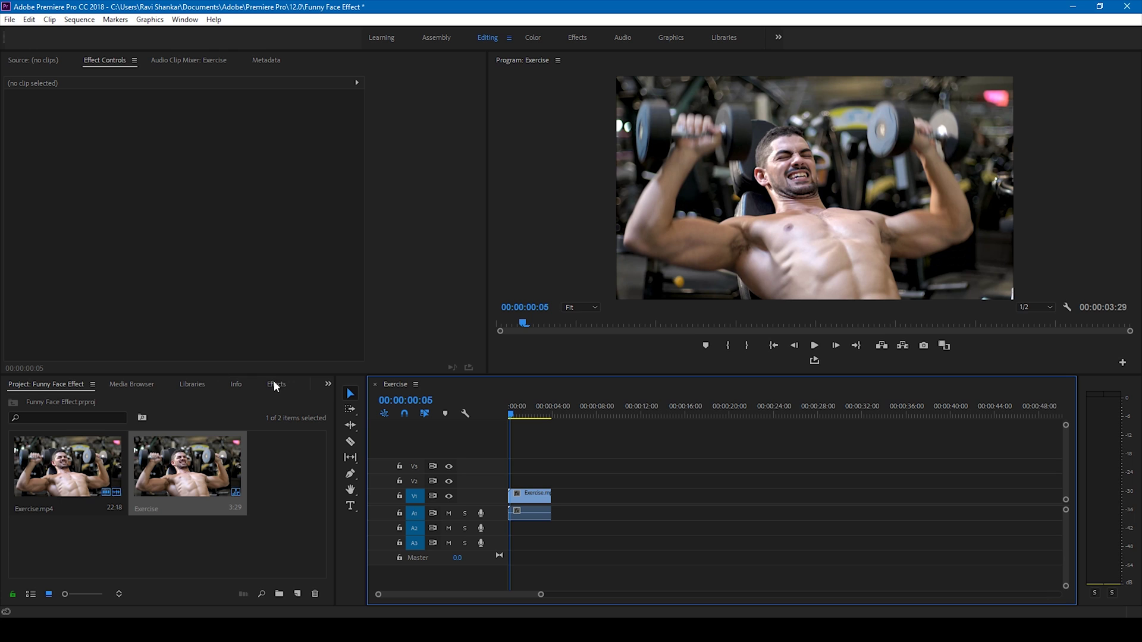
left_click(534, 496)
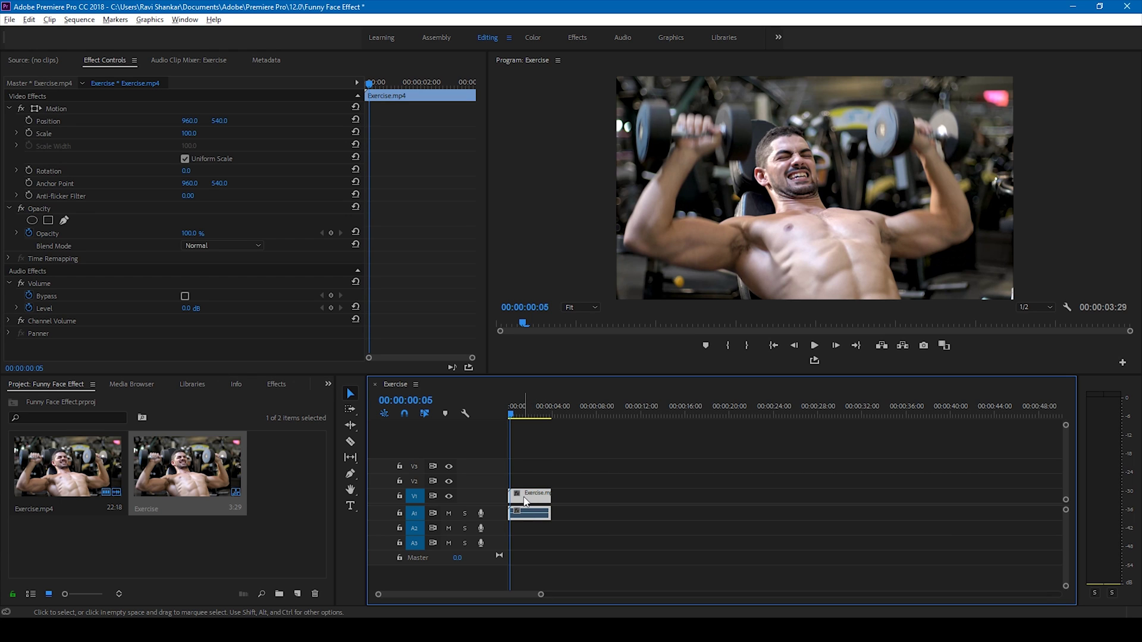
Duplicate the clip onto V2, select the copy at 00:00:00:00, and add an ellipse mask
left_click_drag(526, 501, 524, 489)
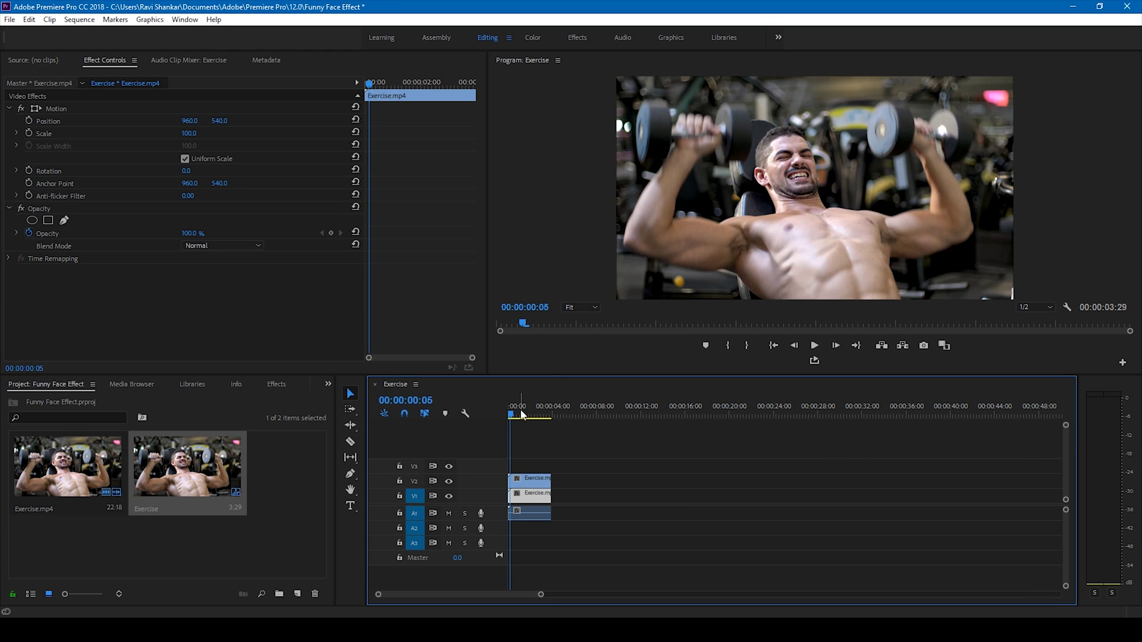
left_click(506, 418)
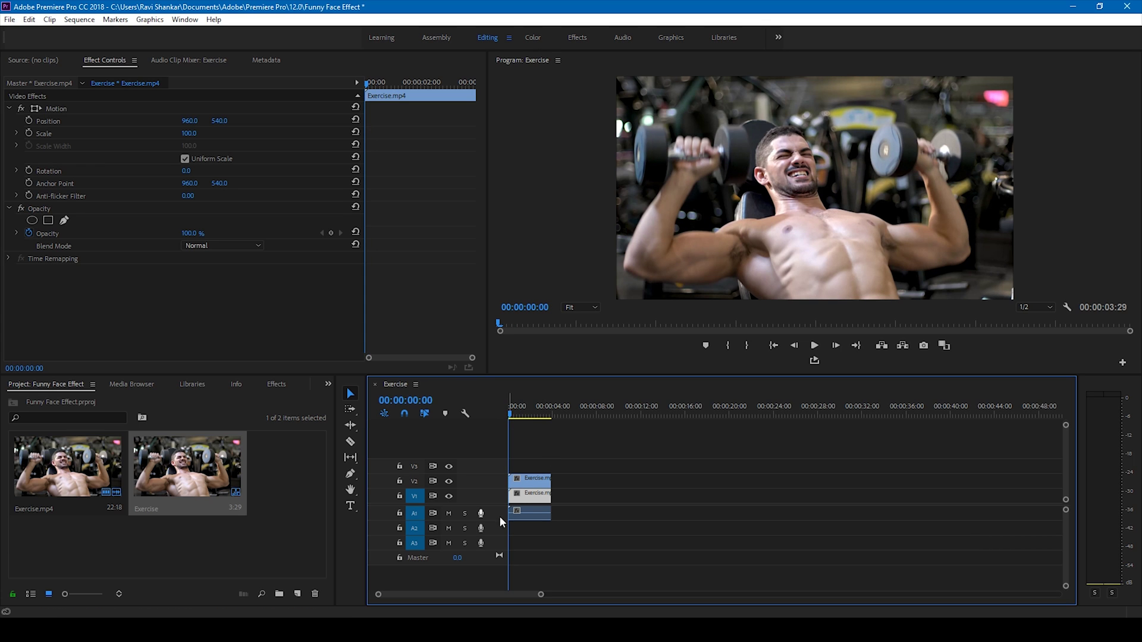
left_click(525, 481)
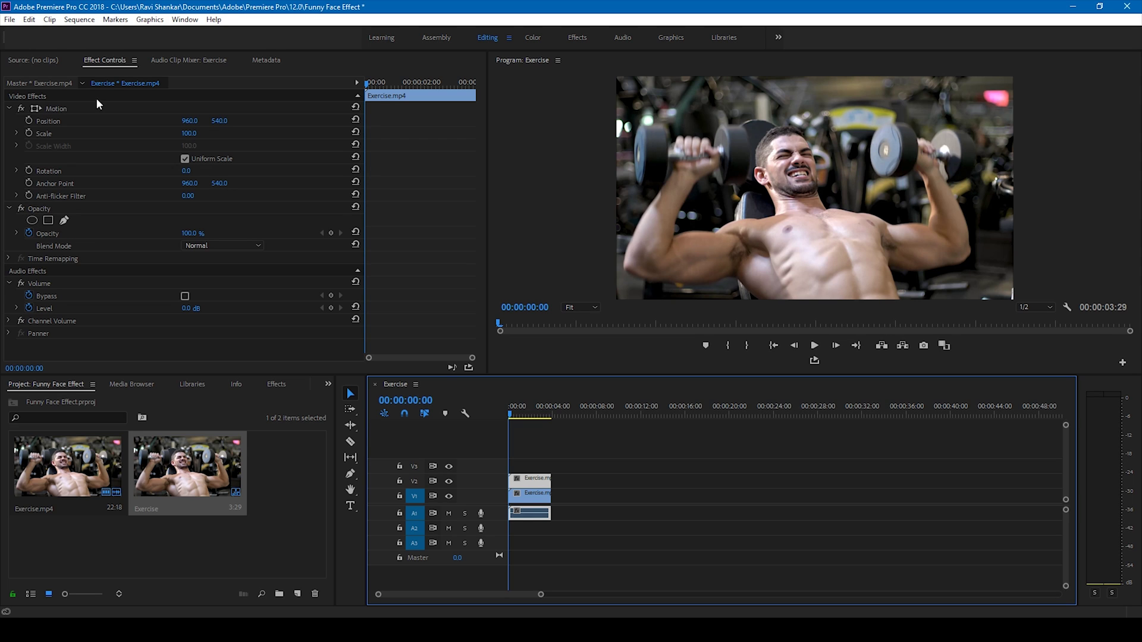
left_click(33, 222)
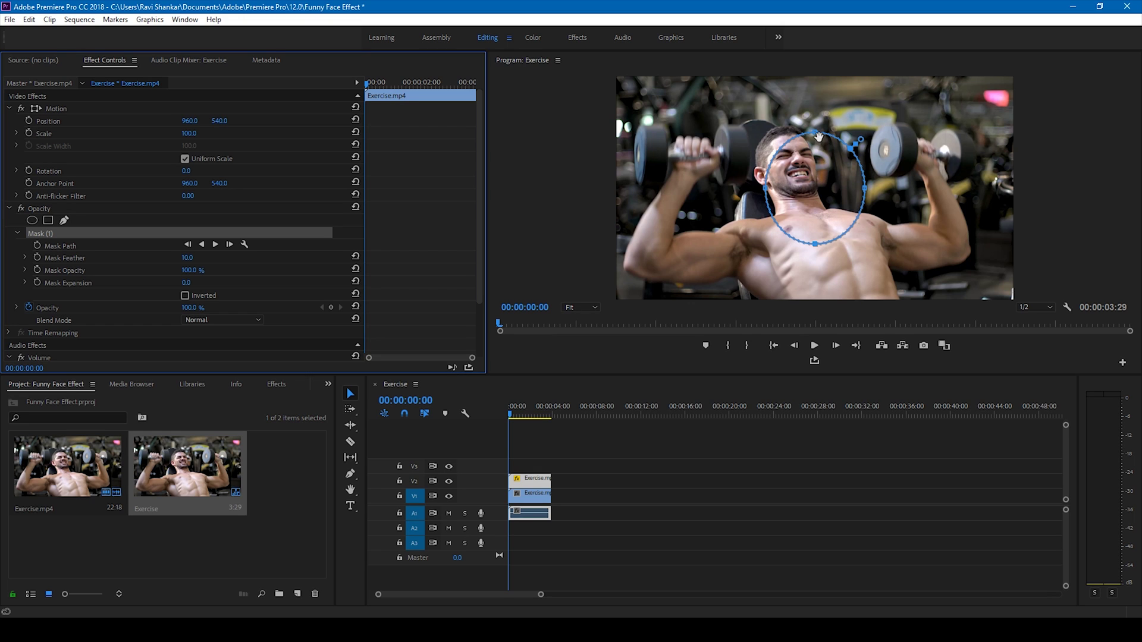
Move and reshape Mask (1) into a tight oval hugging the man's face, keeping feather 10.0
left_click(815, 133)
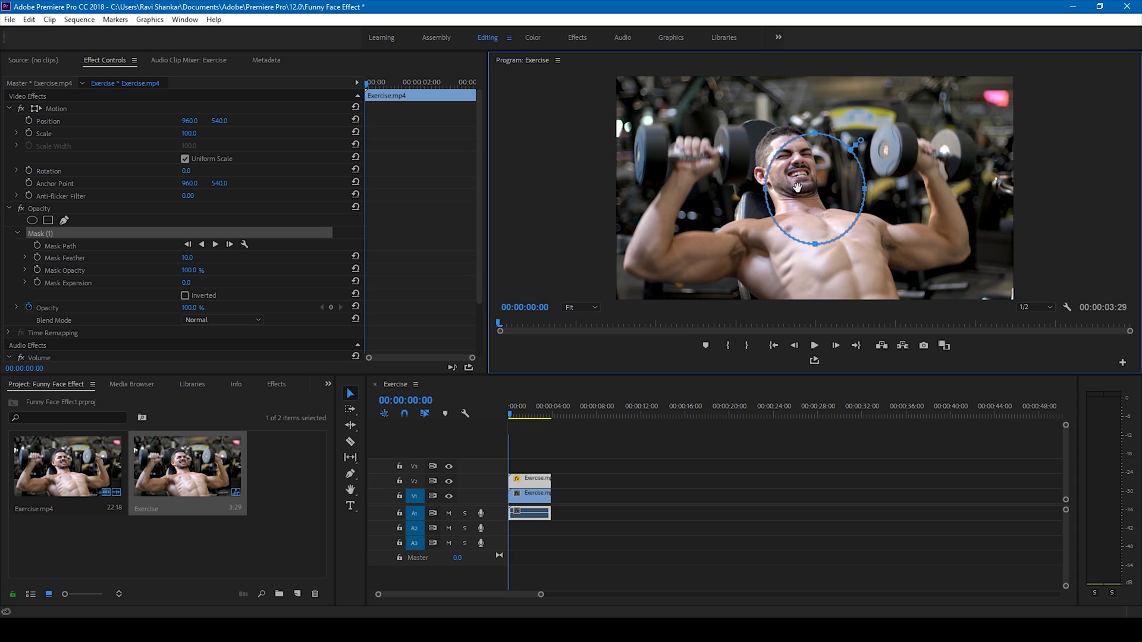
left_click_drag(798, 187, 796, 176)
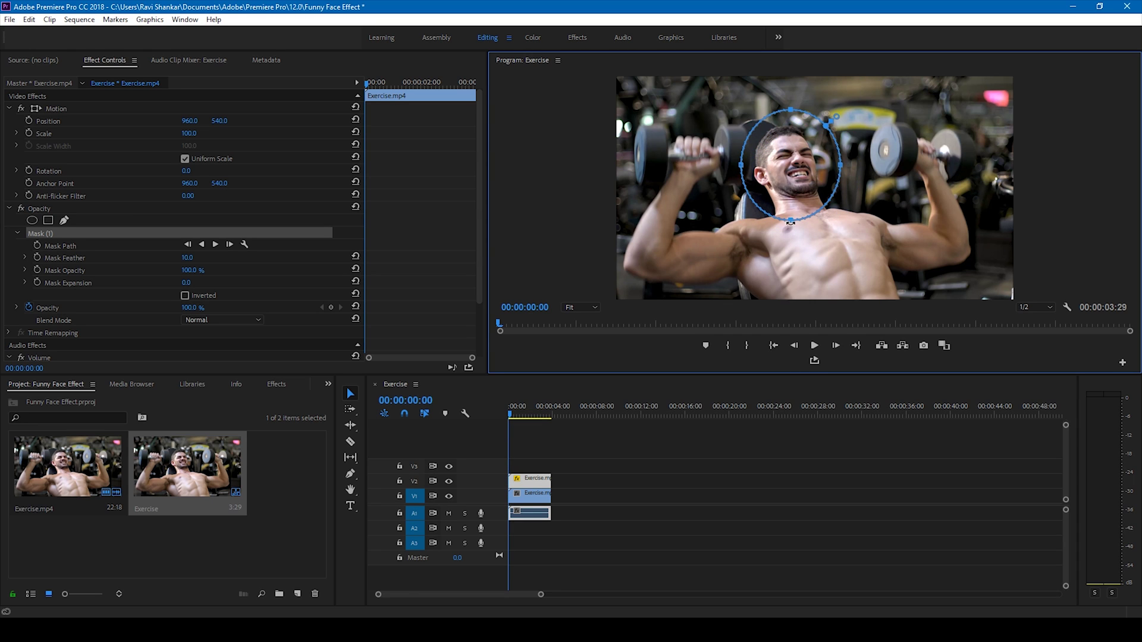
left_click_drag(790, 222, 802, 201)
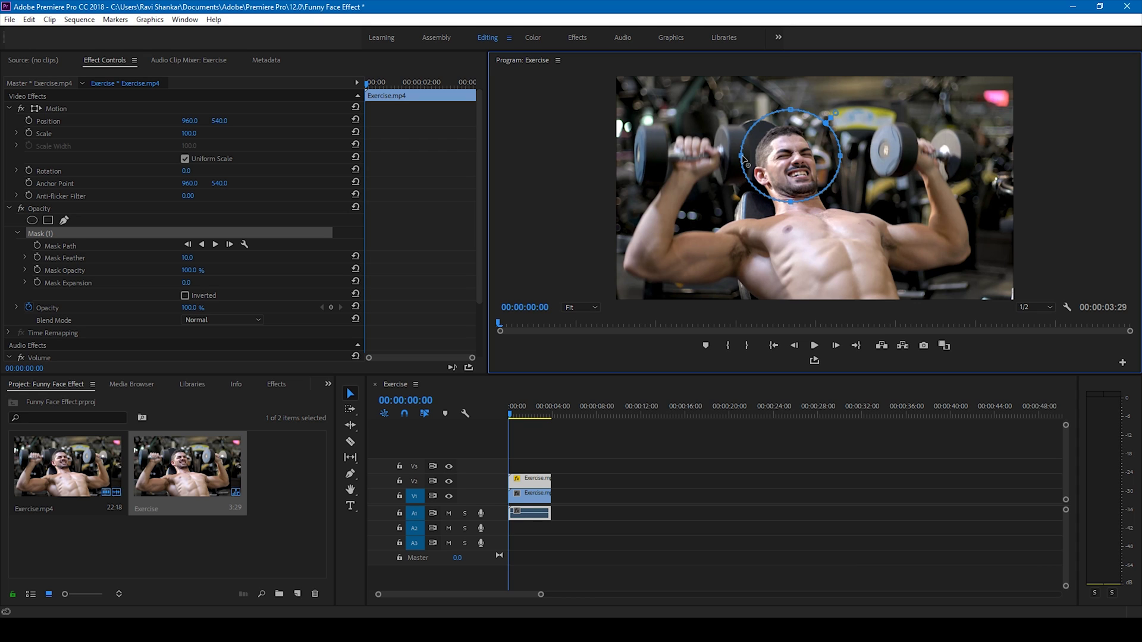
left_click_drag(742, 157, 759, 168)
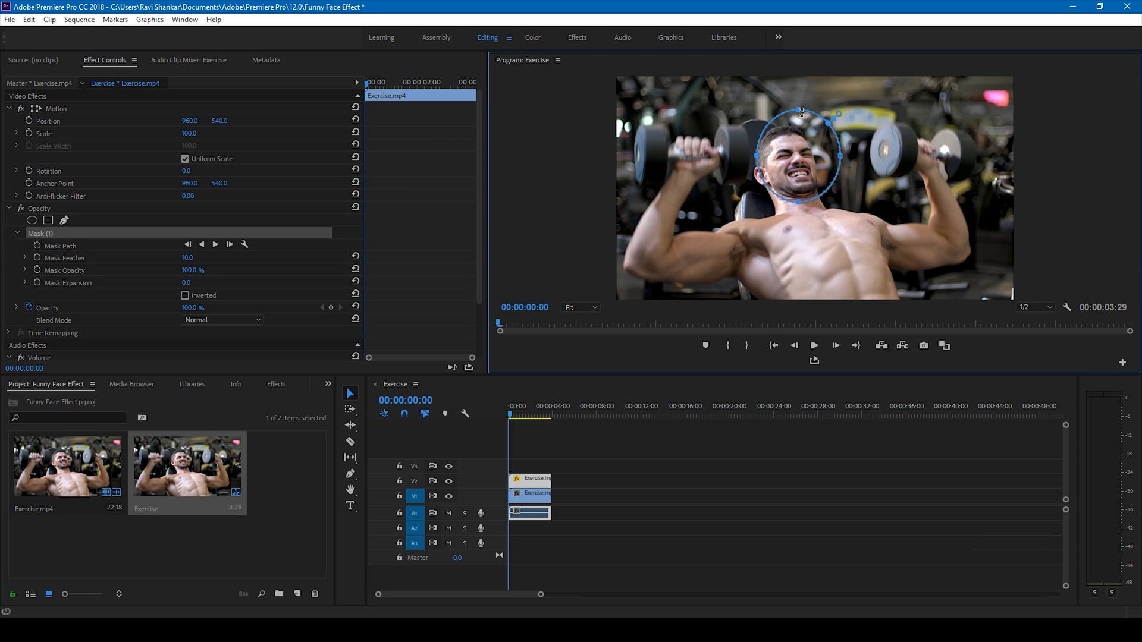
left_click_drag(800, 107, 790, 129)
left_click_drag(841, 166, 818, 164)
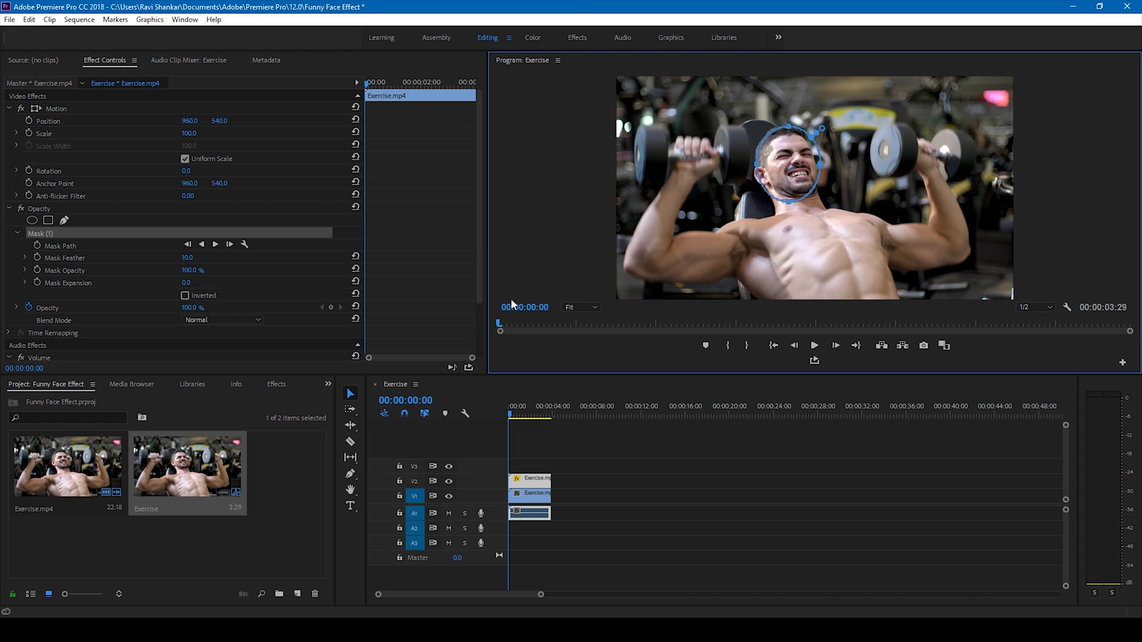
left_click(37, 244)
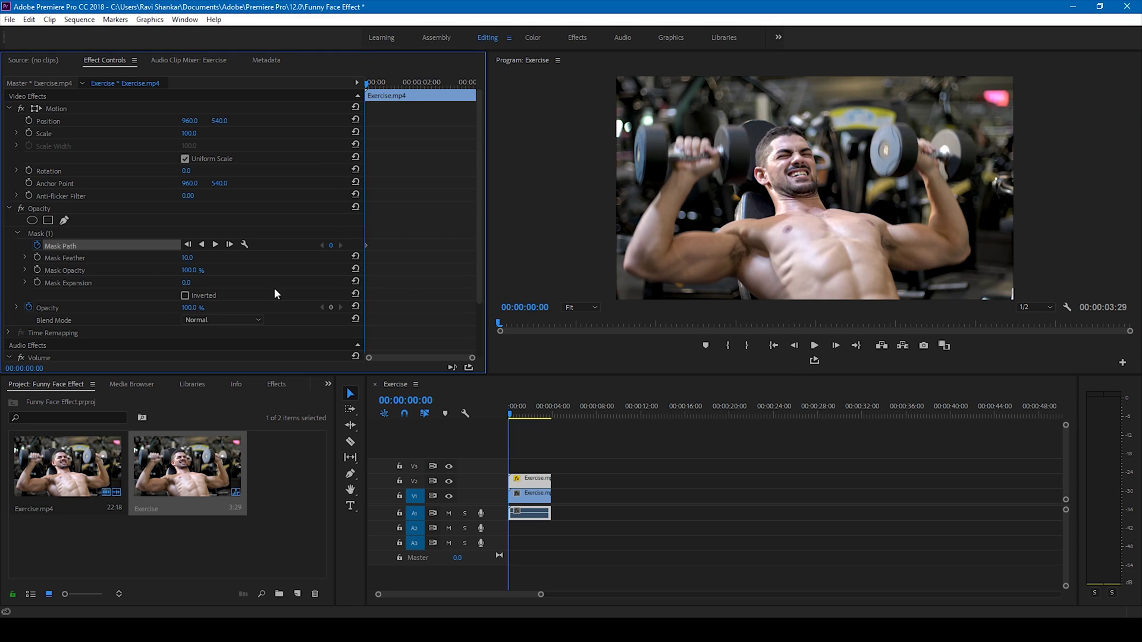
Track Mask (1) forward through the clip, hide V1, and play the tracked face from 00:00:00:00
left_click(217, 244)
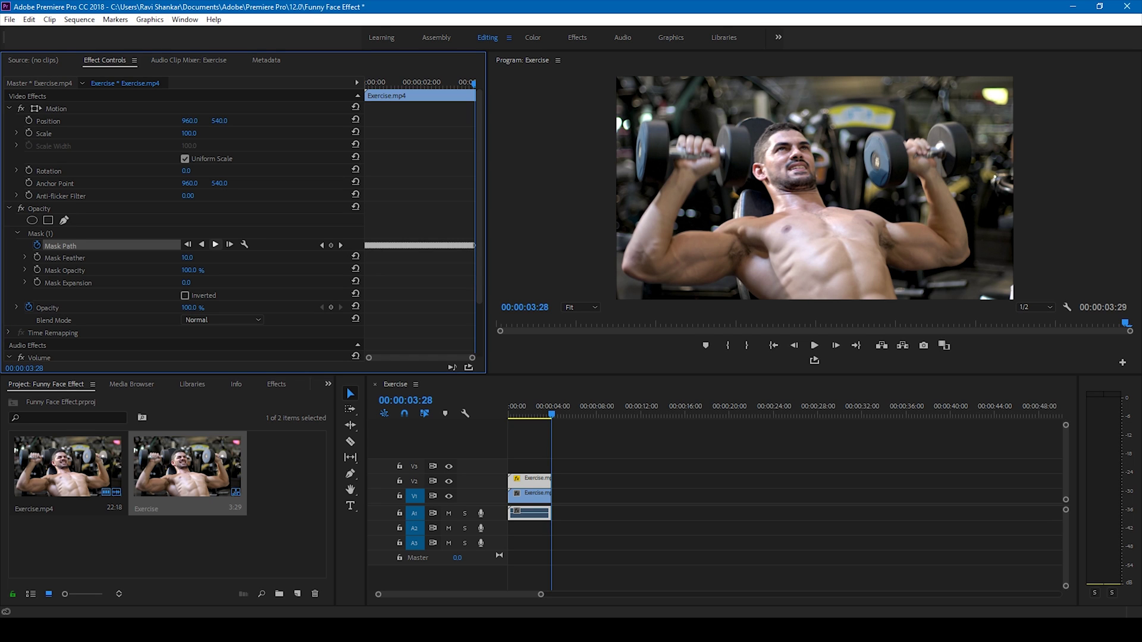
left_click(509, 412)
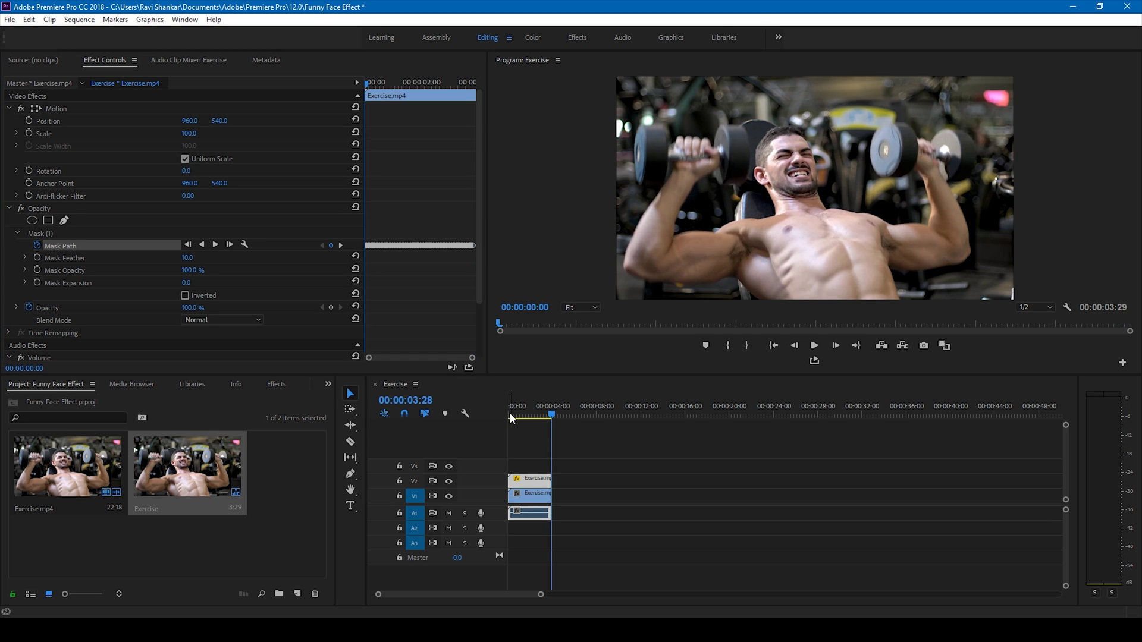
left_click(449, 496)
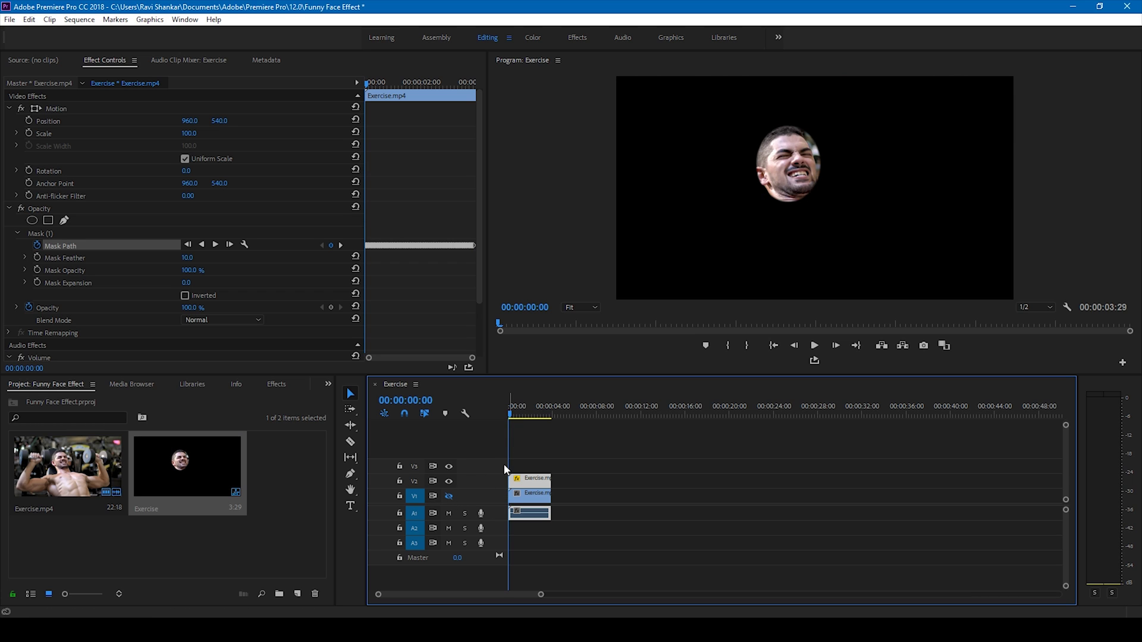
key("space")
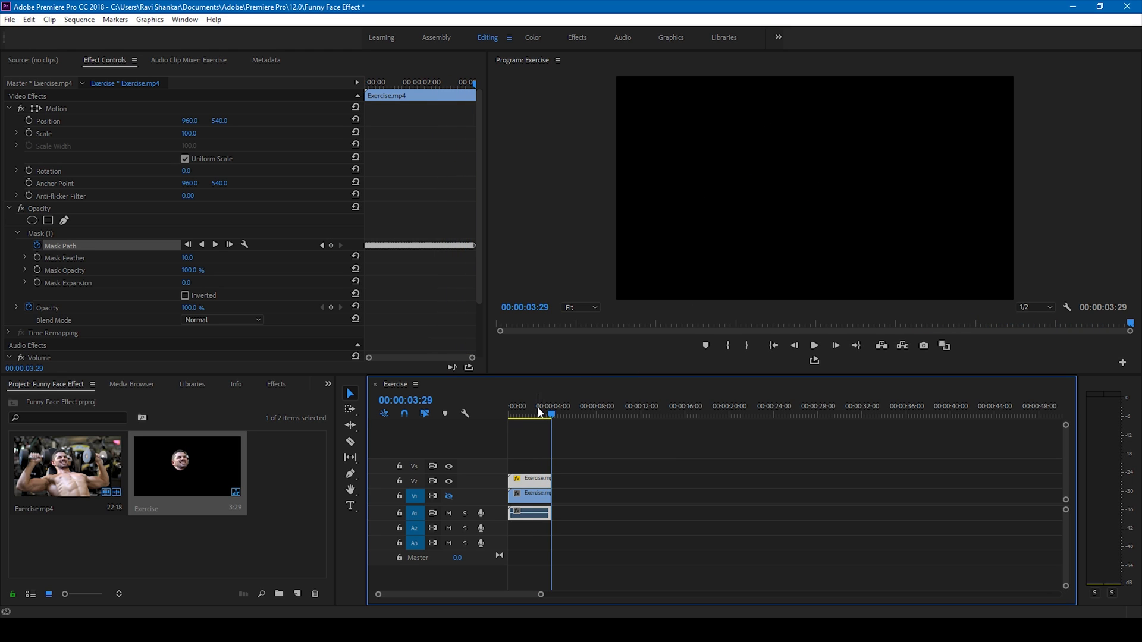
left_click_drag(539, 412, 506, 424)
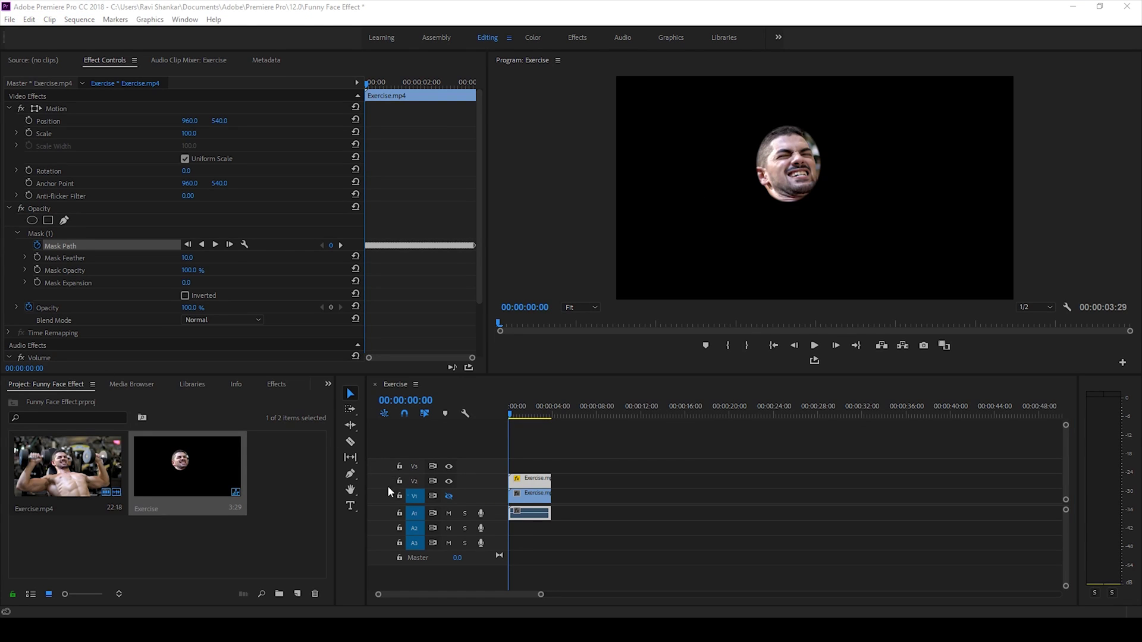
Show V1 again, select Mask (1), and apply Turbulent Displace from the Effects search to the V2 clip
left_click(446, 496)
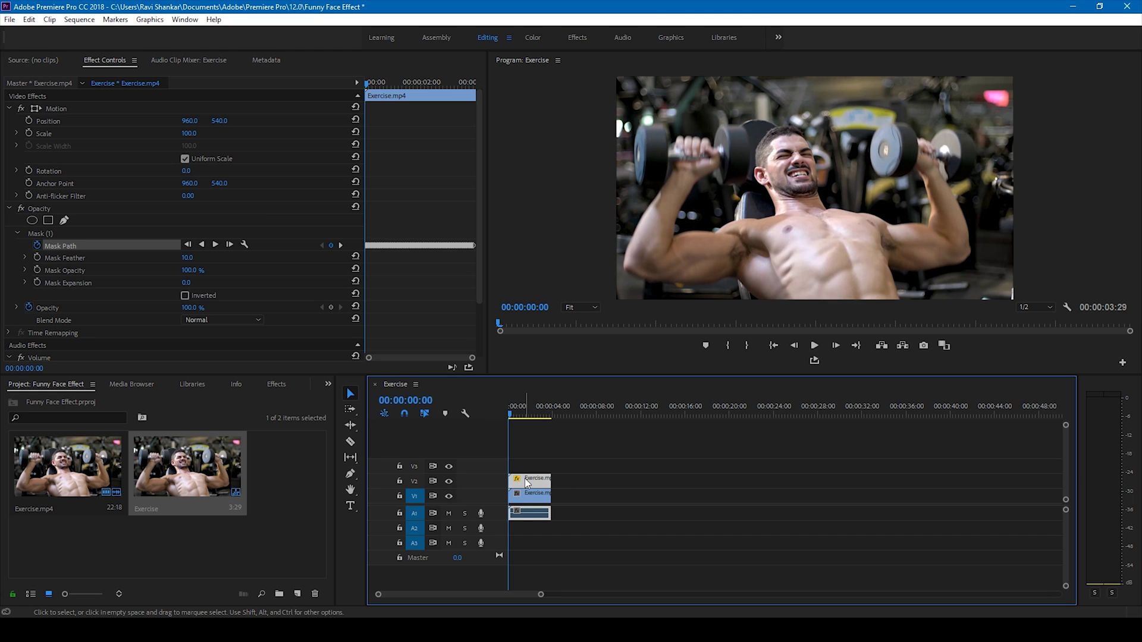
left_click(49, 233)
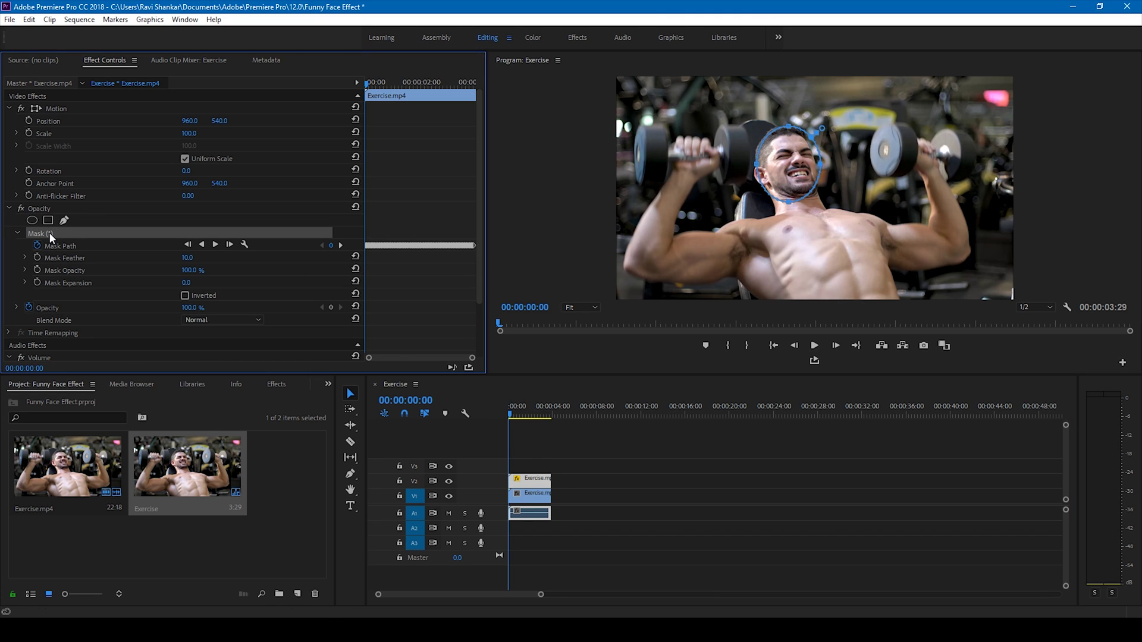
left_click(274, 385)
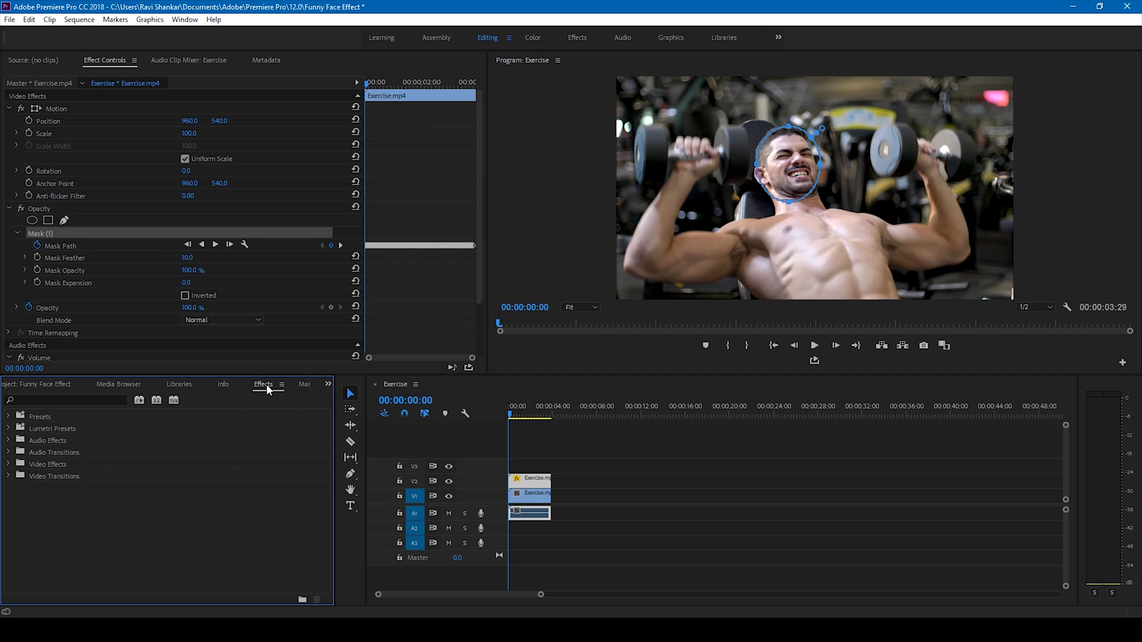
type("turbulent")
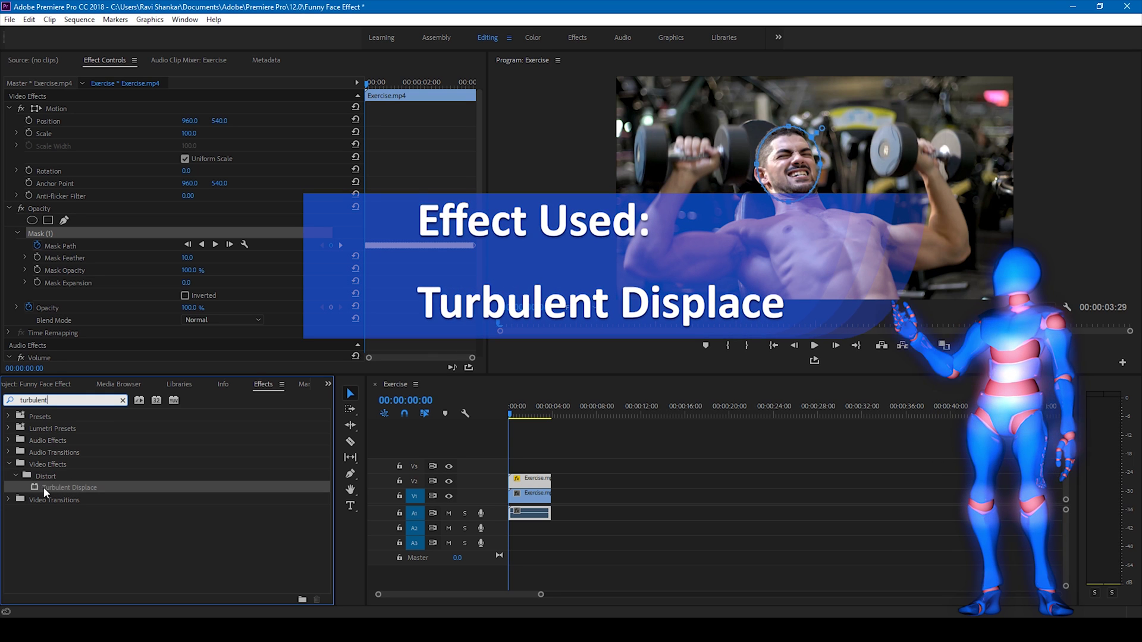
left_click_drag(44, 487, 532, 480)
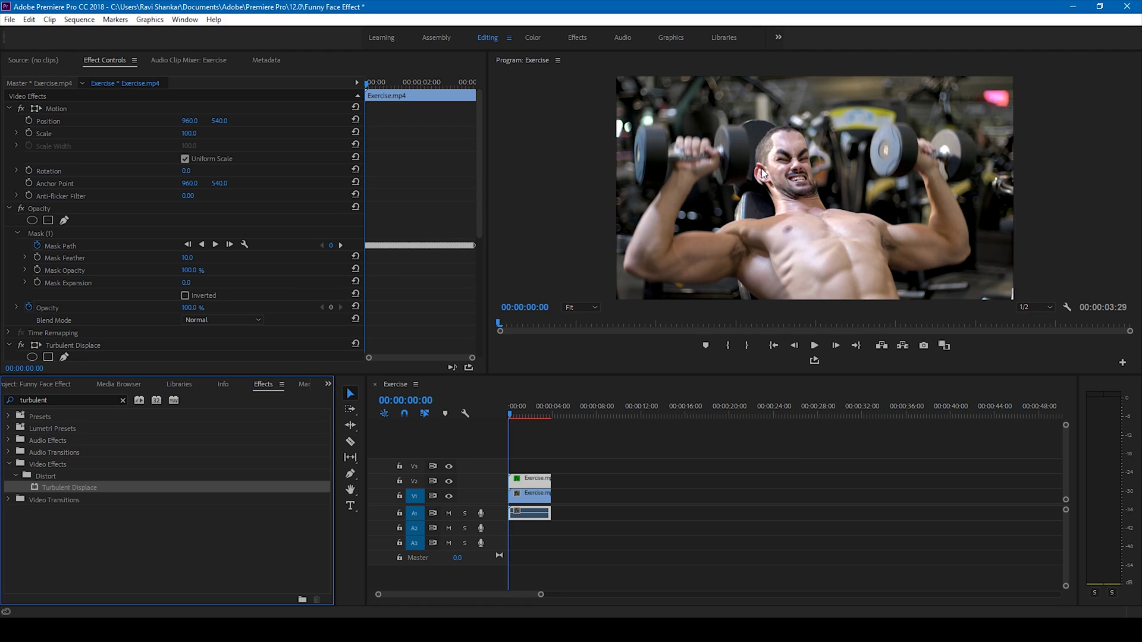
left_click(184, 258)
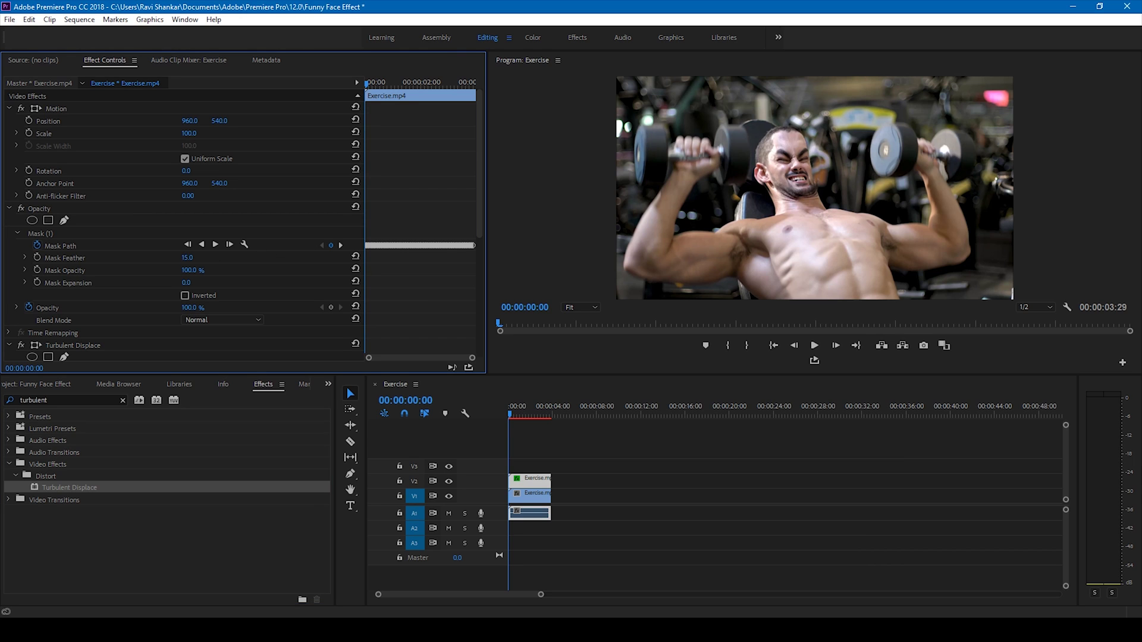
Raise the mask feather to 20.0 and set Turbulent Displace Complexity to 2
left_click_drag(188, 258, 204, 258)
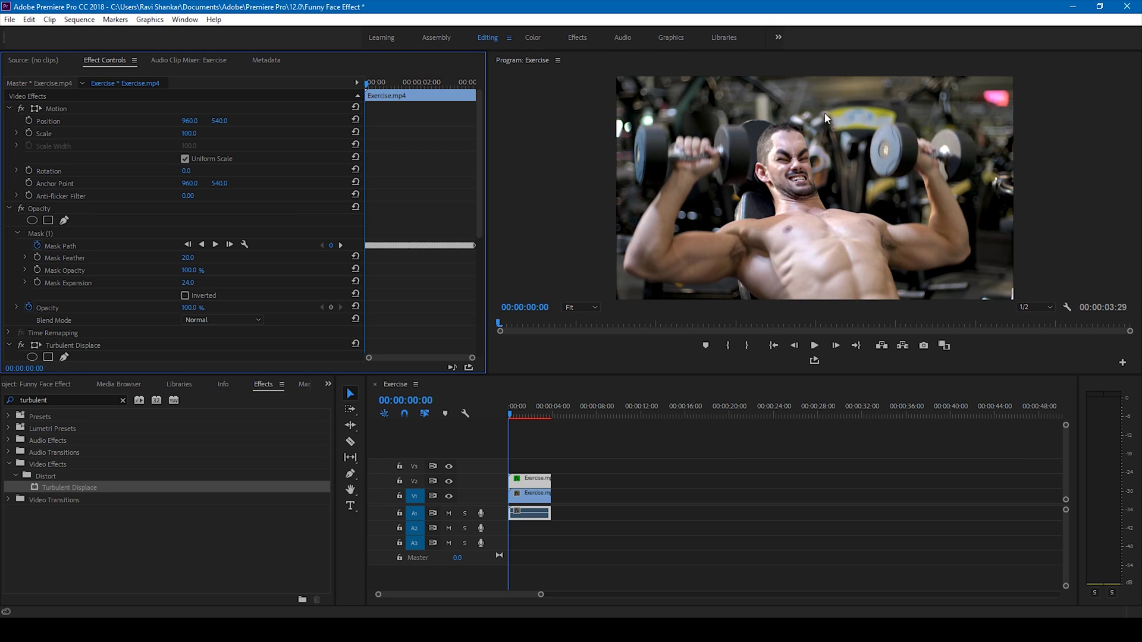
scroll(175, 213, "down", 5)
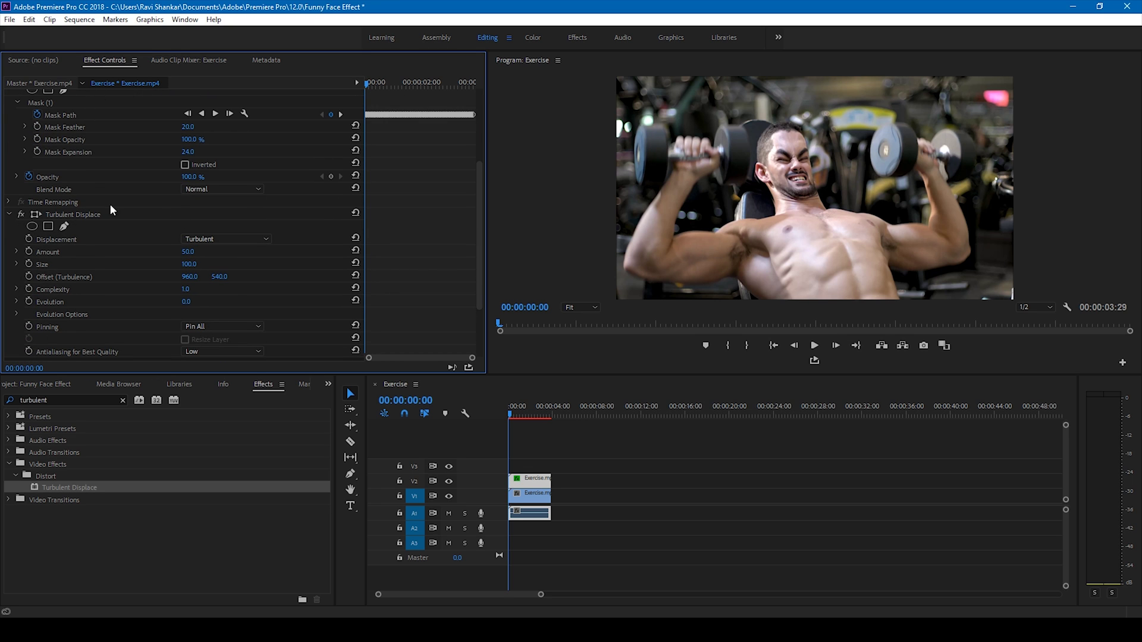
left_click_drag(187, 251, 195, 252)
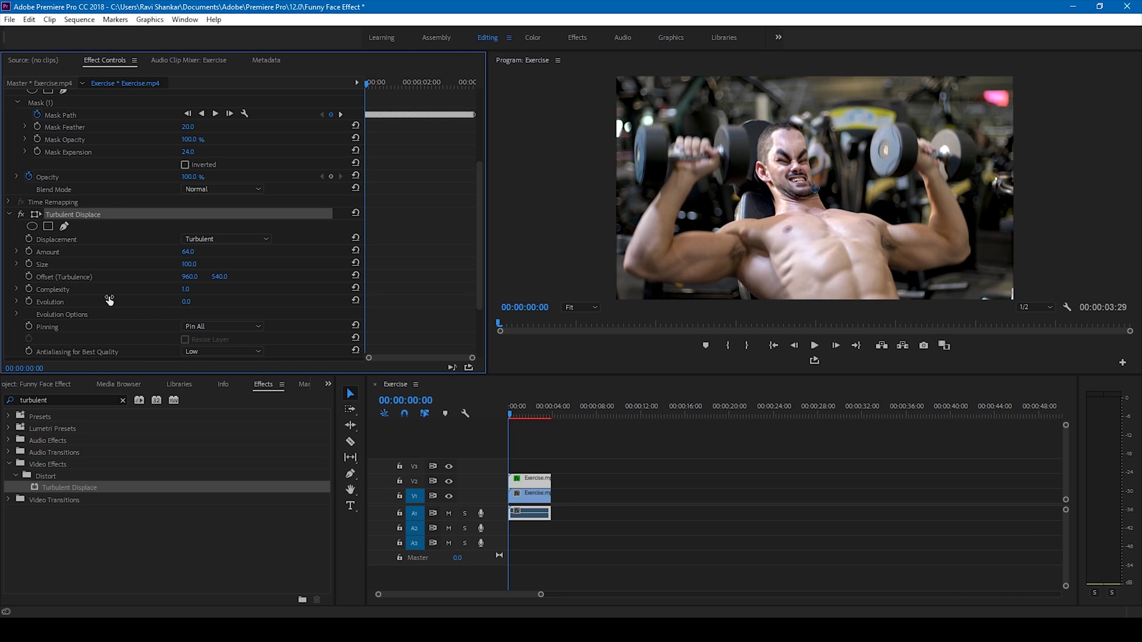
left_click(197, 290)
type("2")
key("Return")
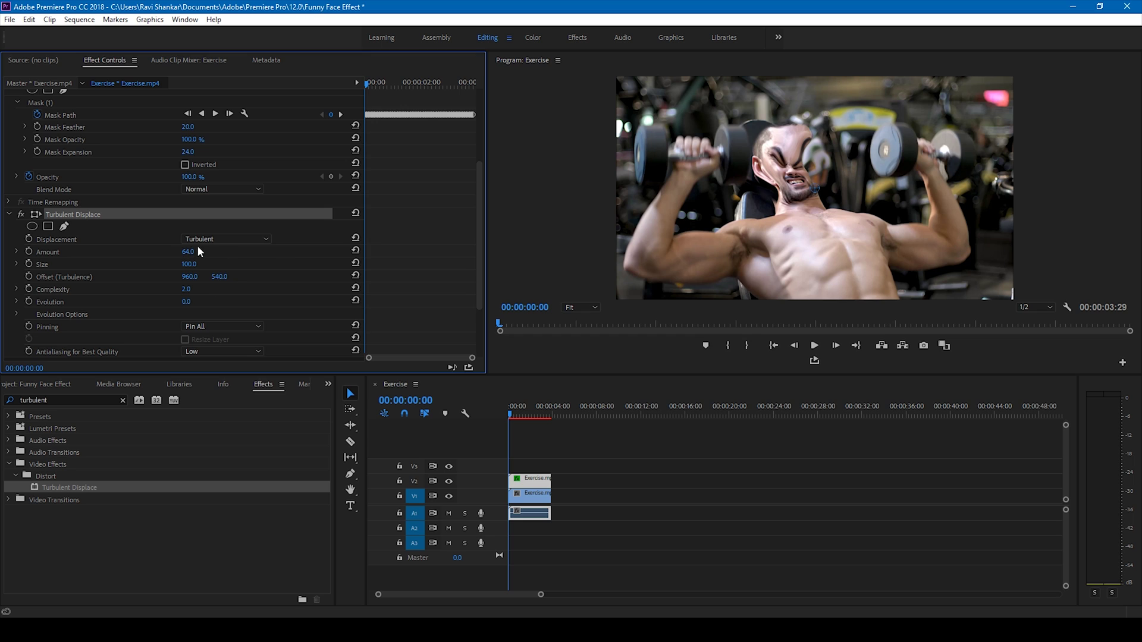
Set Turbulent Displace Amount to 28.0 and Evolution to 90.0°
left_click_drag(187, 252, 170, 252)
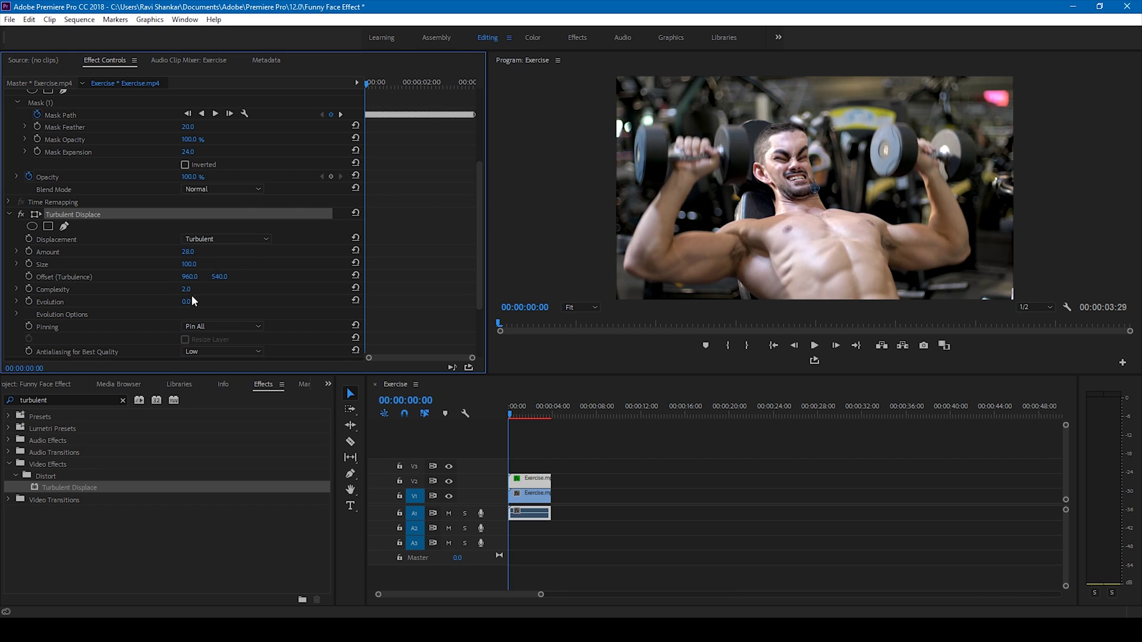
left_click_drag(188, 301, 250, 302)
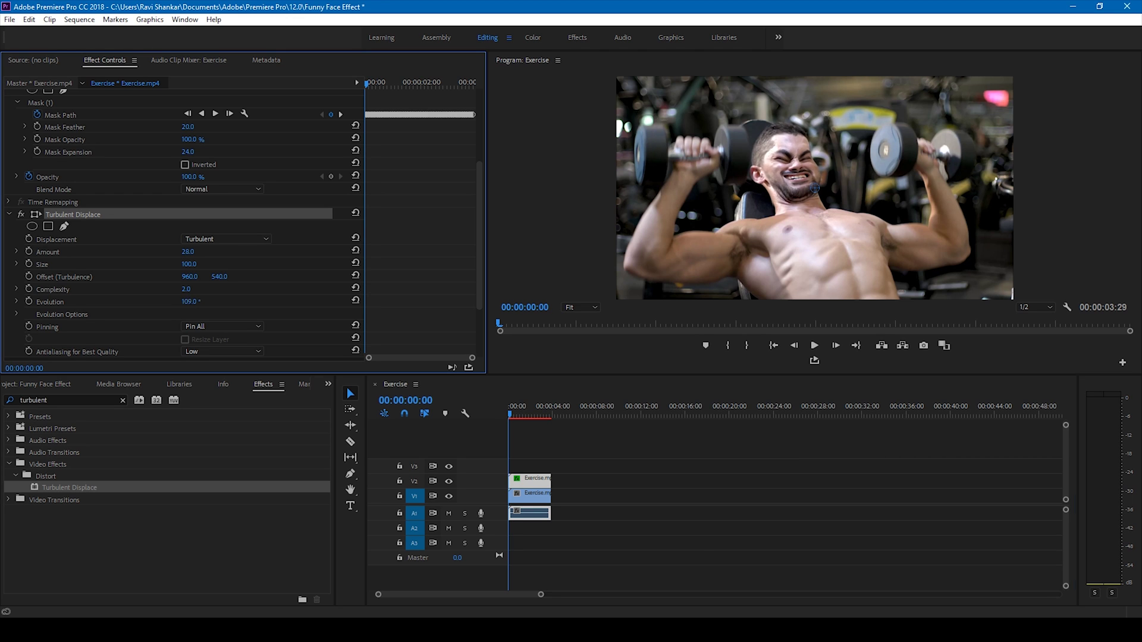
left_click(512, 415)
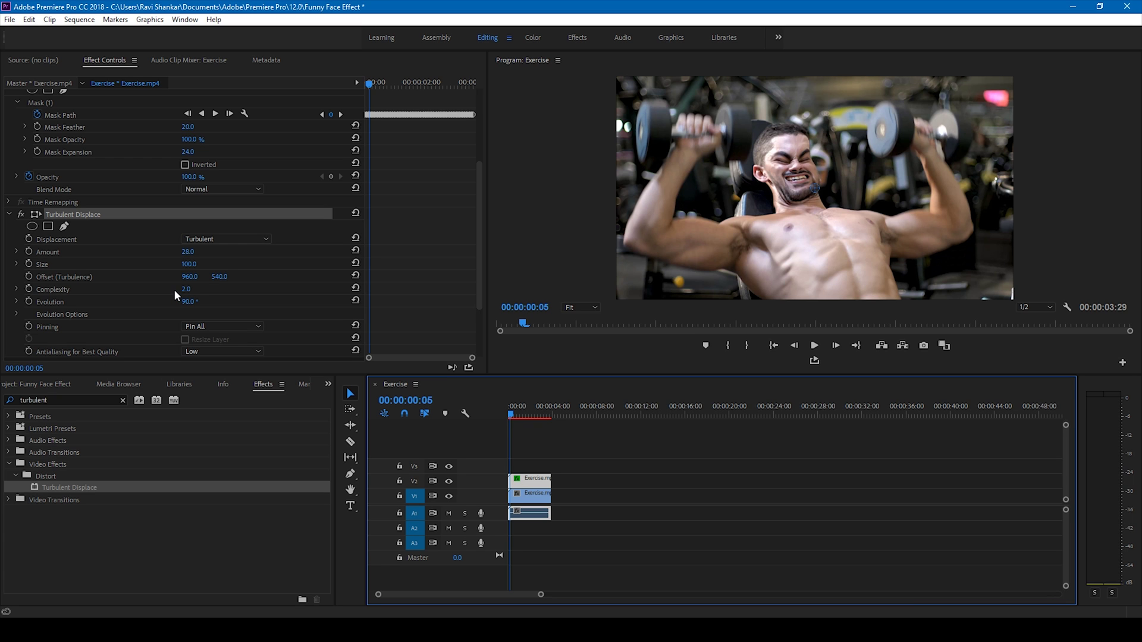
Raise the Turbulent Displace Amount to 37 and play from the sequence start
key("space")
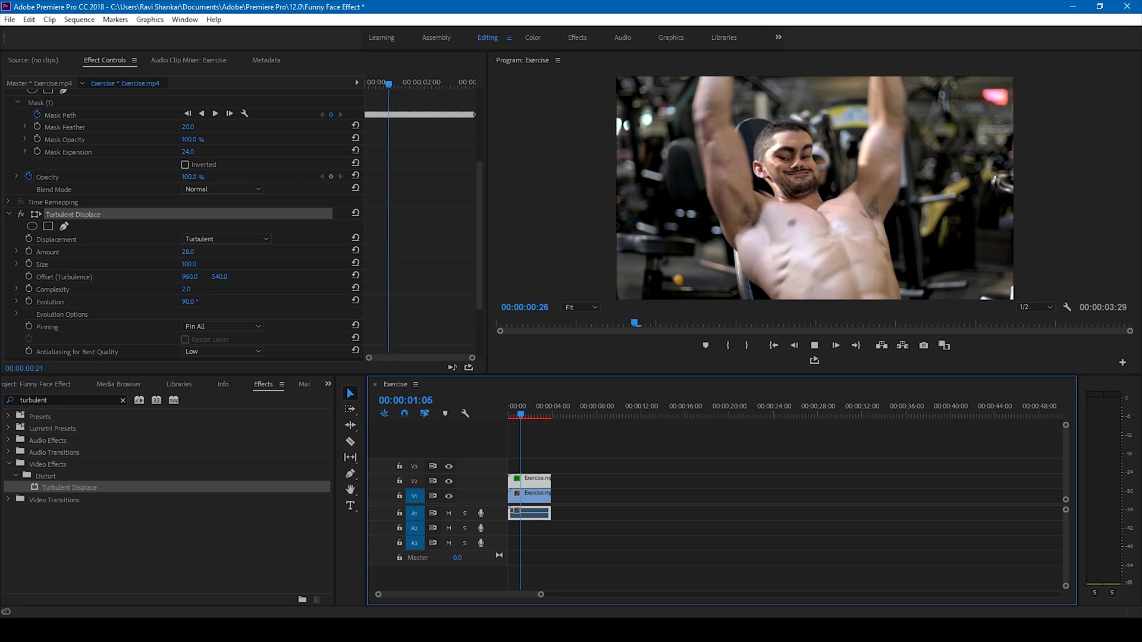
left_click_drag(189, 252, 197, 253)
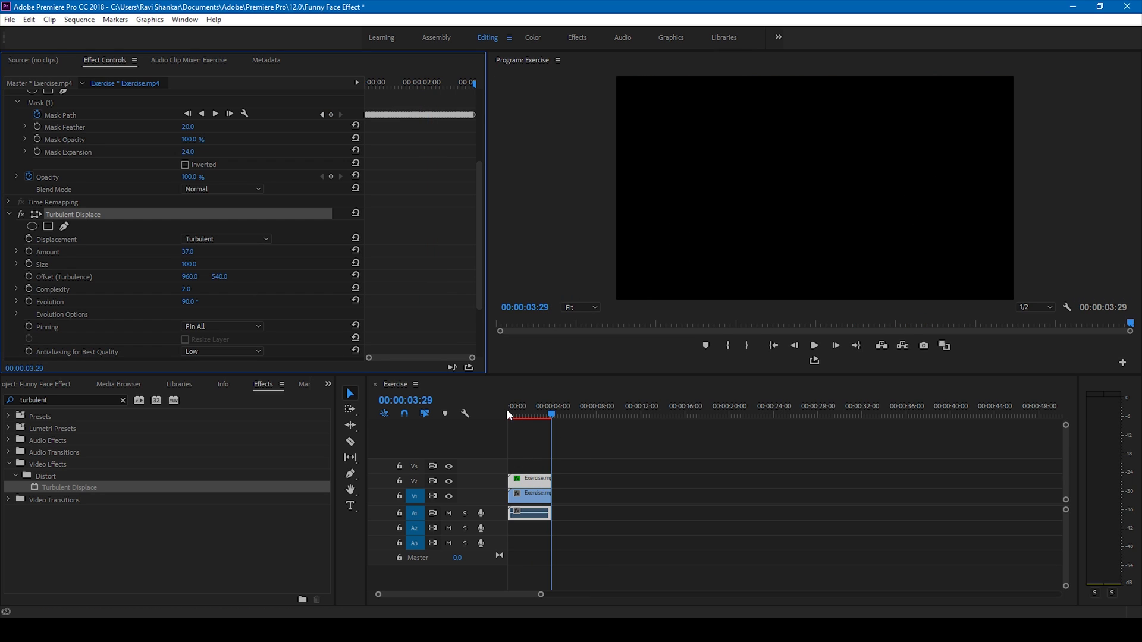
left_click(509, 413)
key("space")
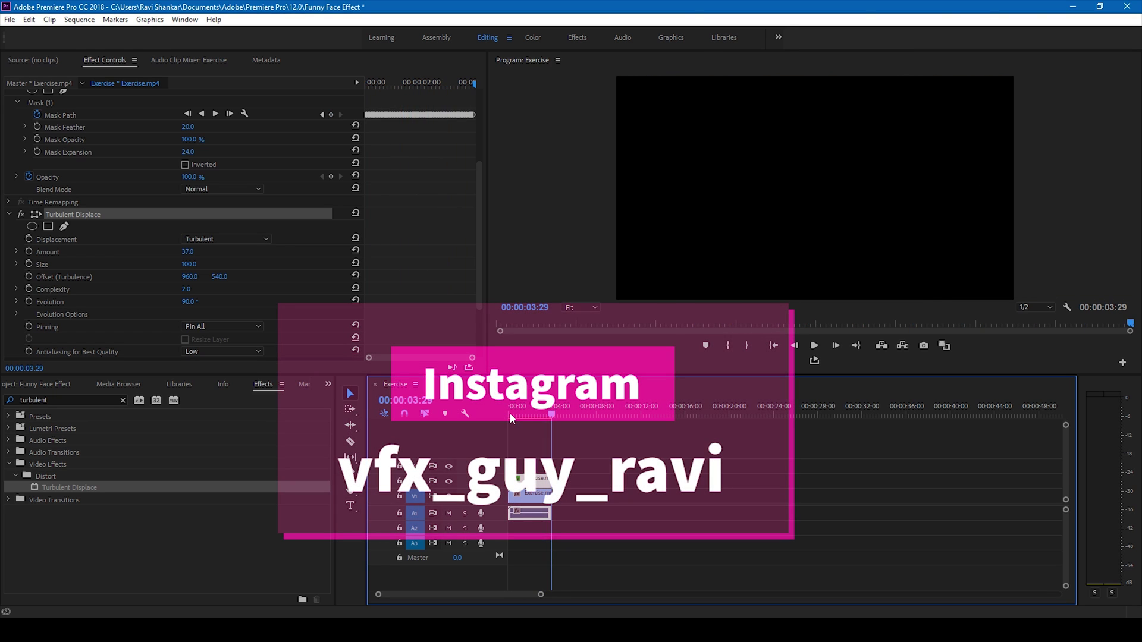
Replay the comically warped face from the beginning several times
left_click(509, 412)
key("space")
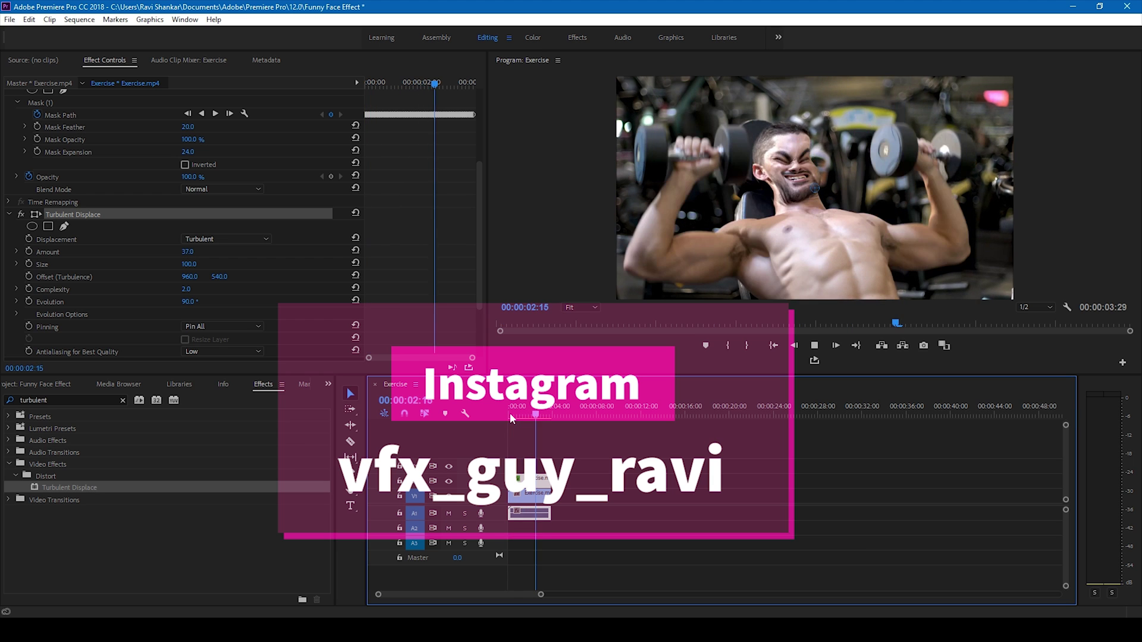
left_click(511, 416)
key("space")
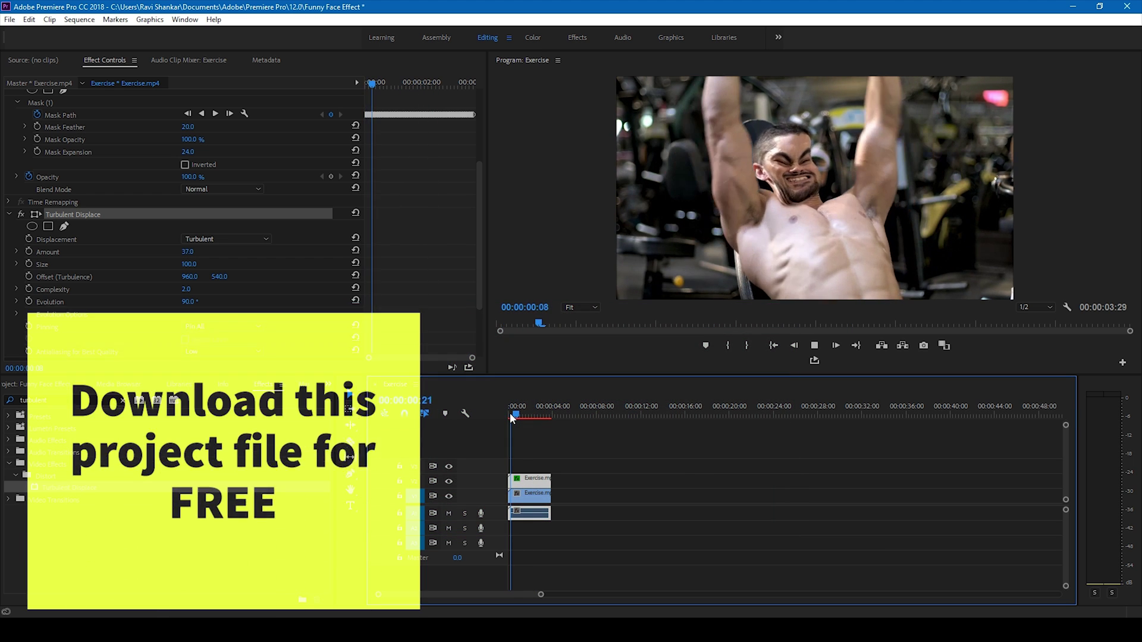
left_click(510, 412)
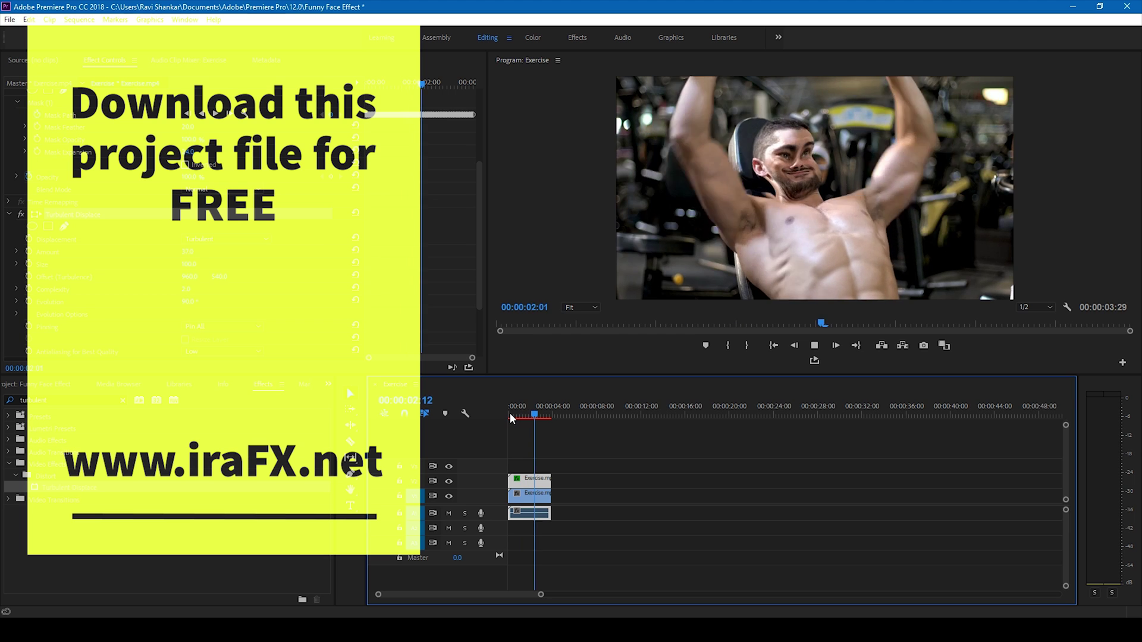
key("space")
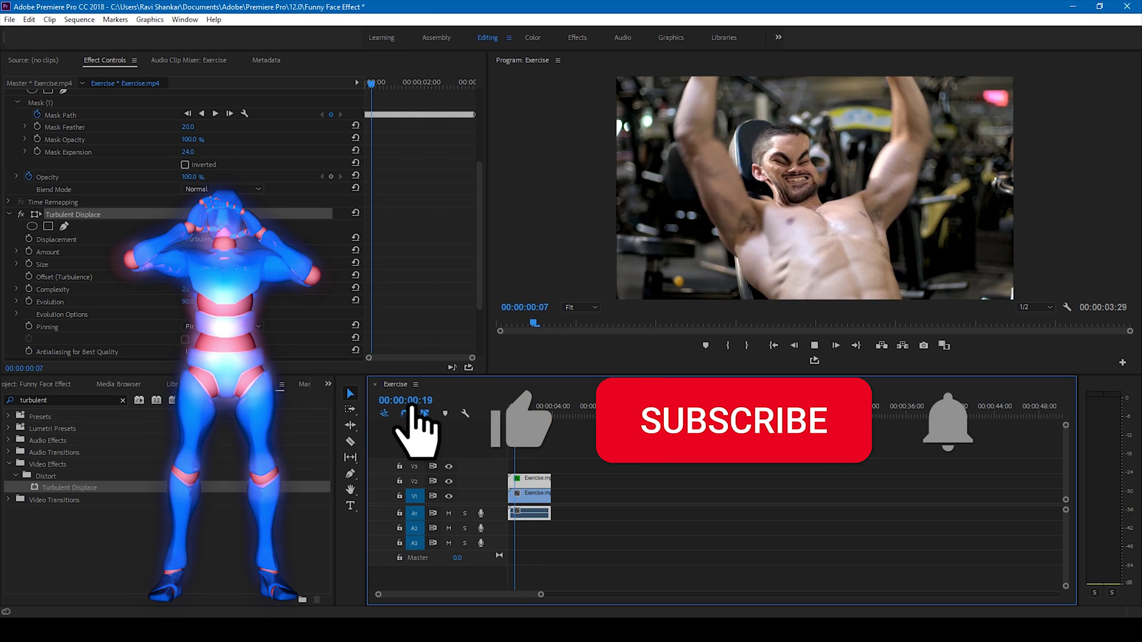